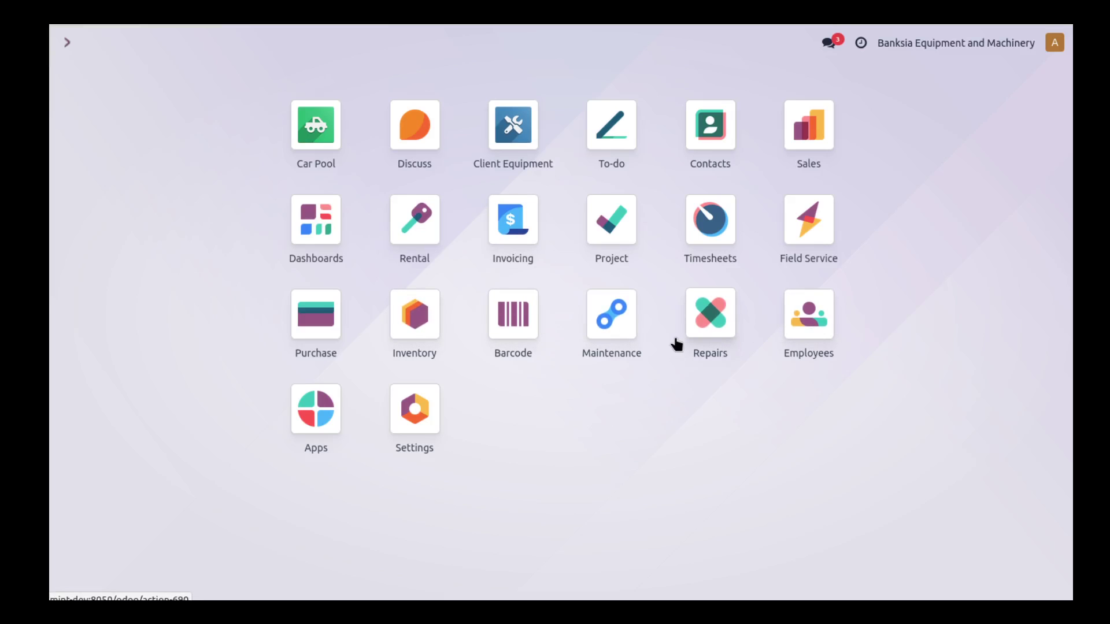
Check the repair orders list in the Repairs app and return to the app overview.
{"action": "left_click", "coordinate": [726, 317]}
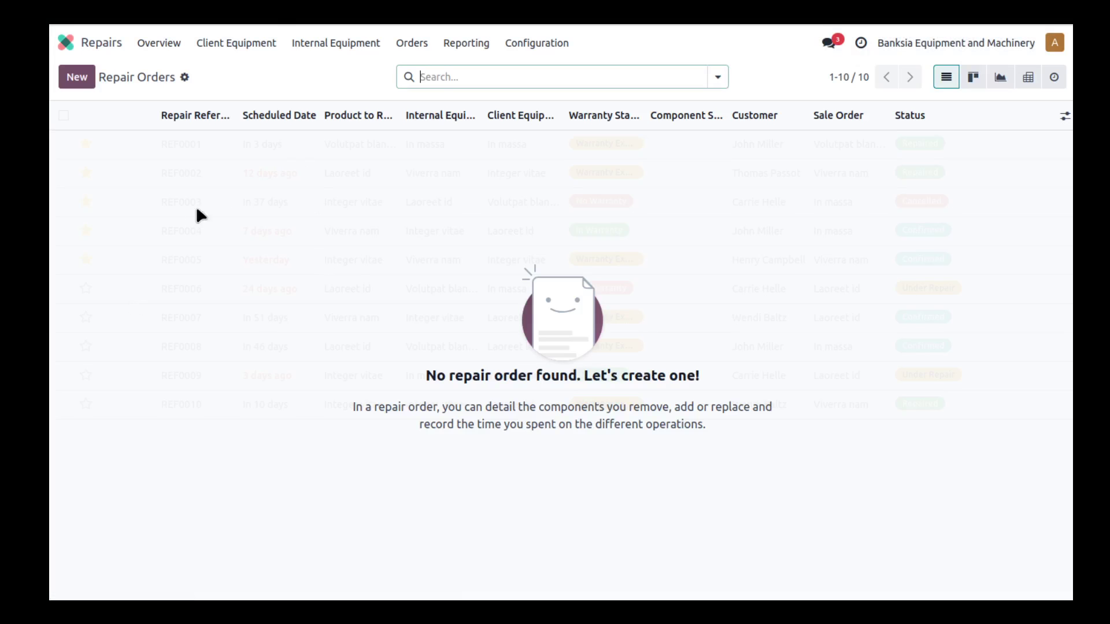
{"action": "left_click", "coordinate": [68, 46]}
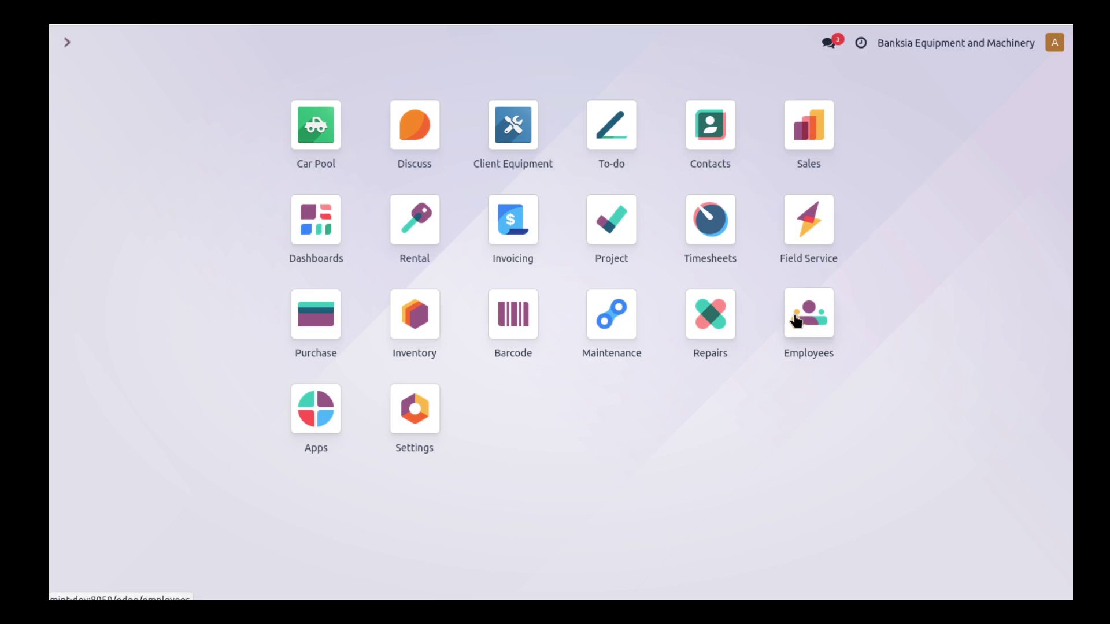
{"action": "left_click", "coordinate": [710, 315]}
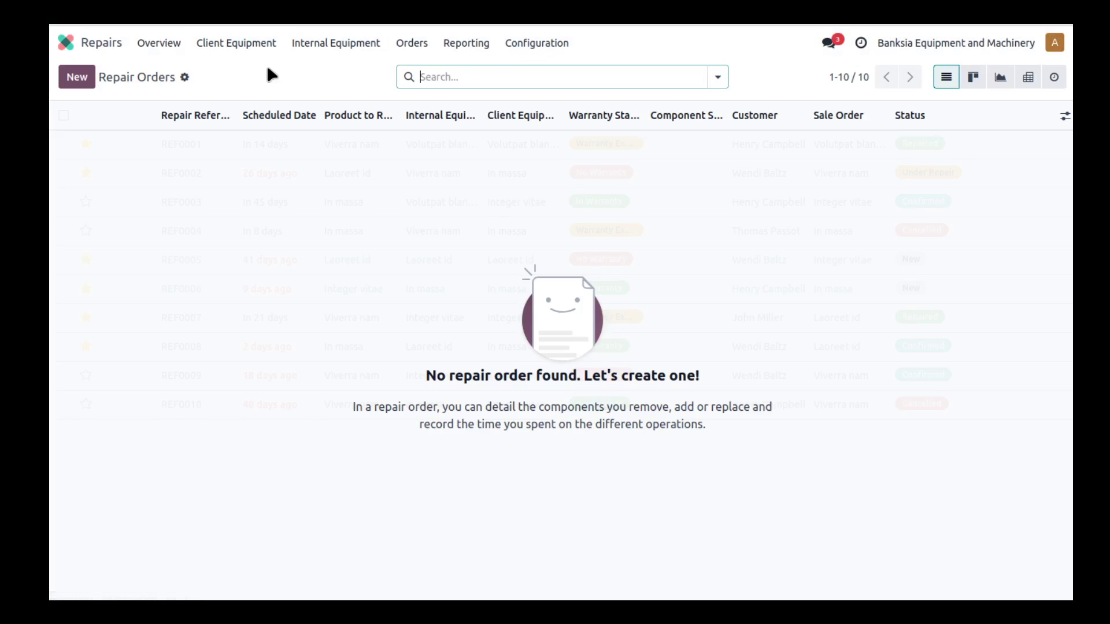
{"action": "left_click", "coordinate": [66, 42]}
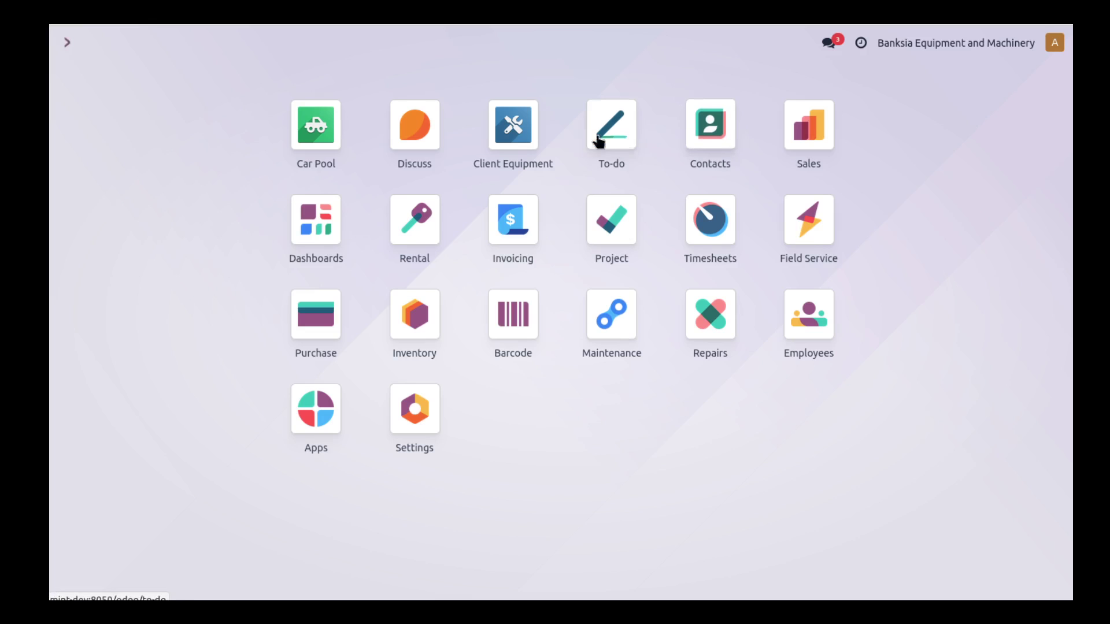
Create a workshop repair for Advanced Industrial Solutions' Air Compressor (Industrial) from its Client Equipment record.
{"action": "left_click", "coordinate": [532, 126]}
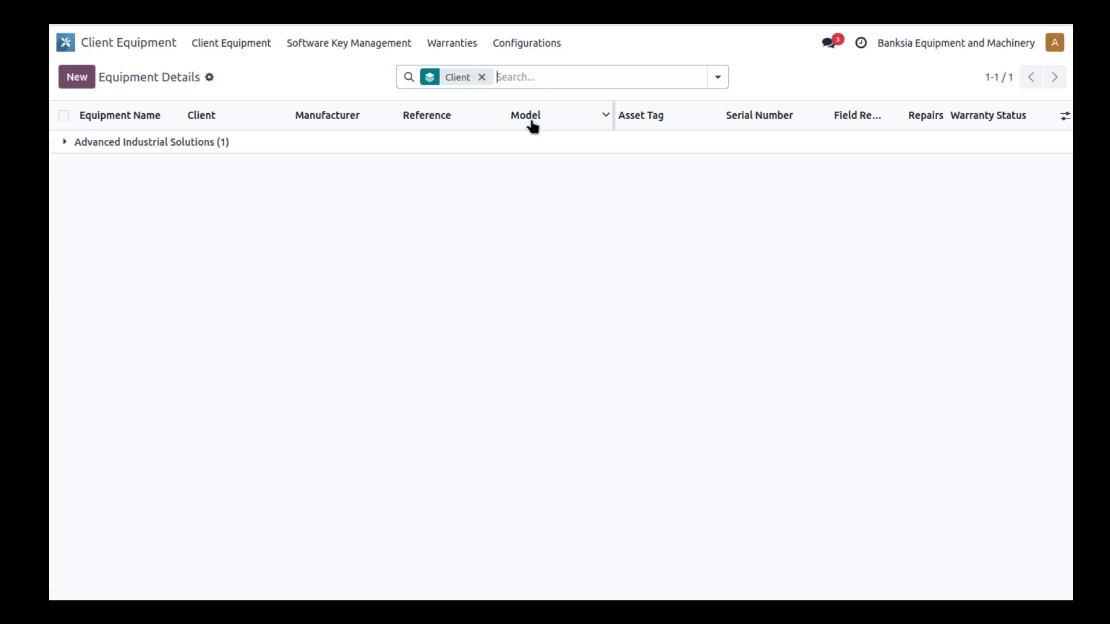
{"action": "left_click", "coordinate": [173, 143]}
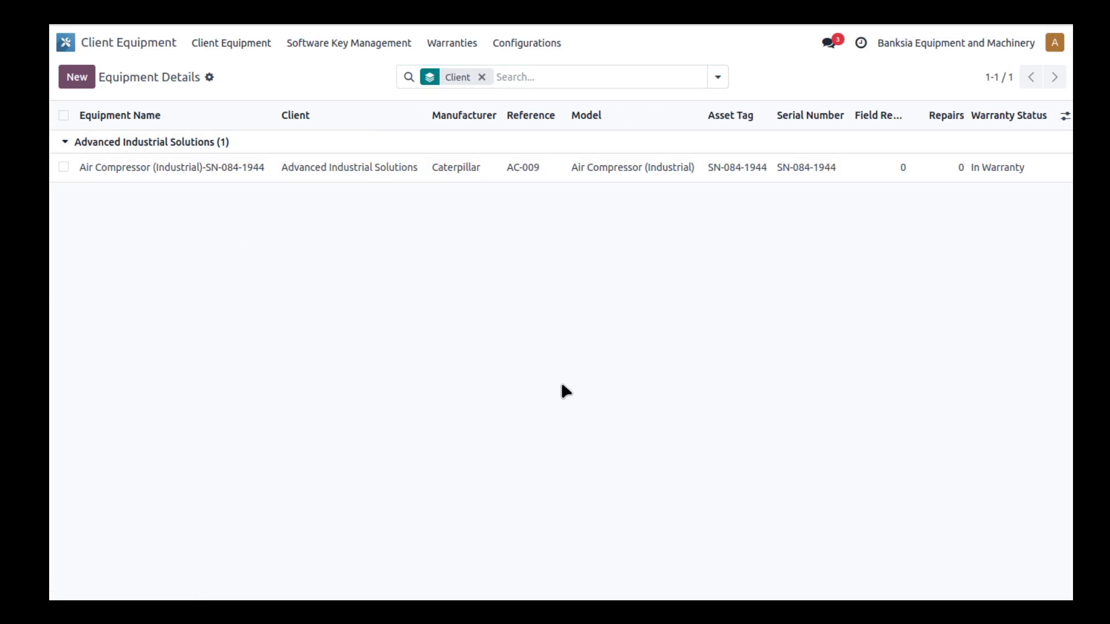
{"action": "left_click", "coordinate": [137, 170]}
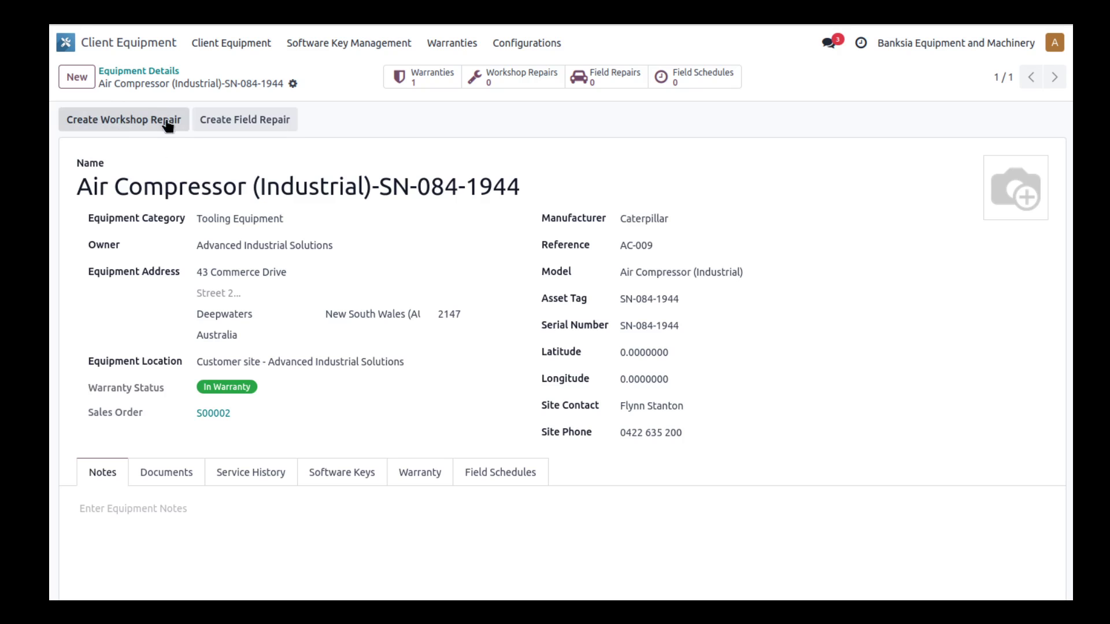
{"action": "left_click", "coordinate": [117, 120]}
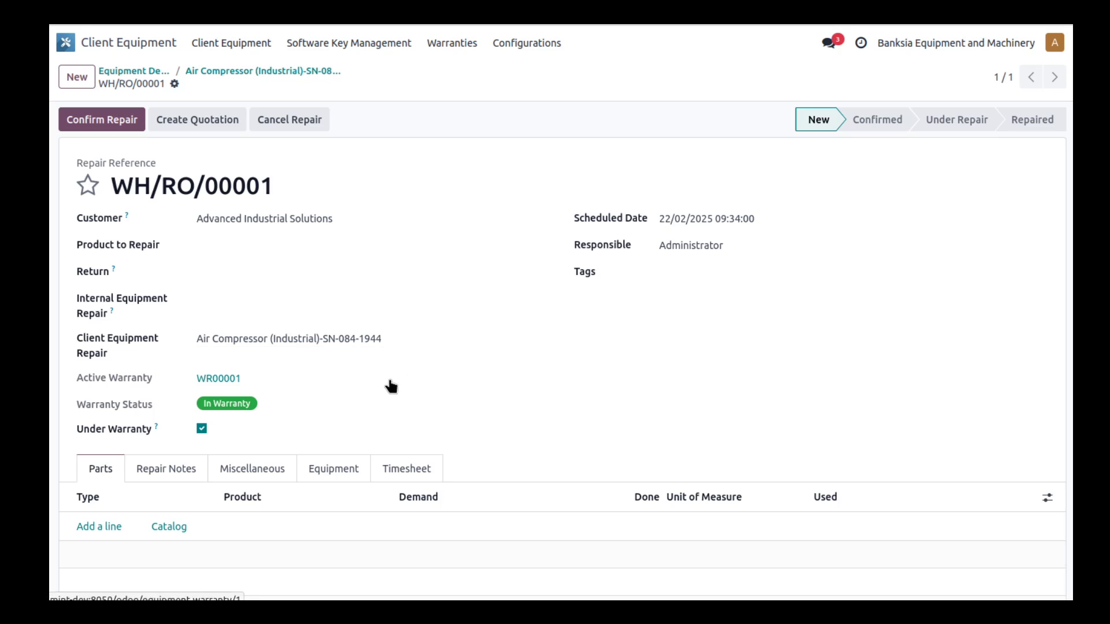
{"action": "scroll", "coordinate": [391, 386], "scroll_direction": "down", "scroll_amount": 2}
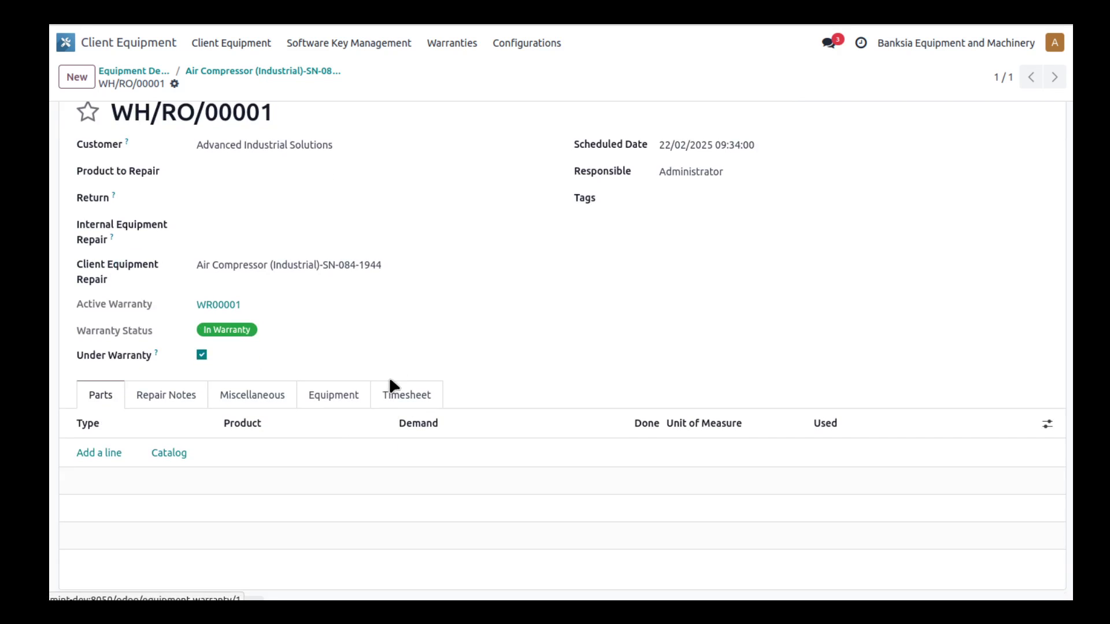
{"action": "left_click", "coordinate": [96, 454]}
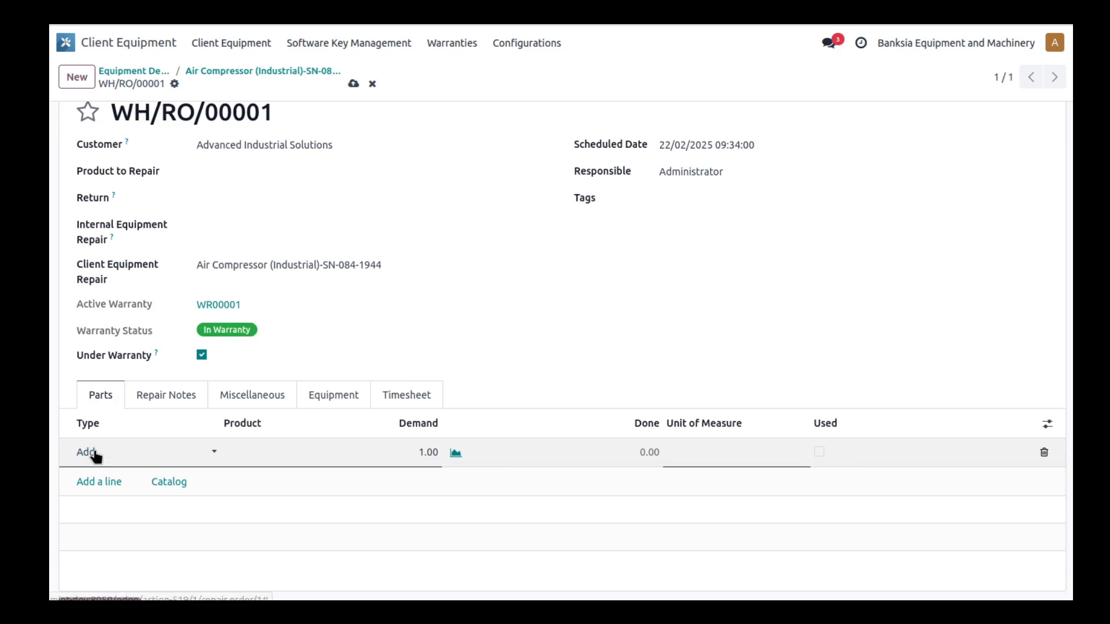
{"action": "left_click", "coordinate": [126, 457]}
{"action": "left_click", "coordinate": [128, 457]}
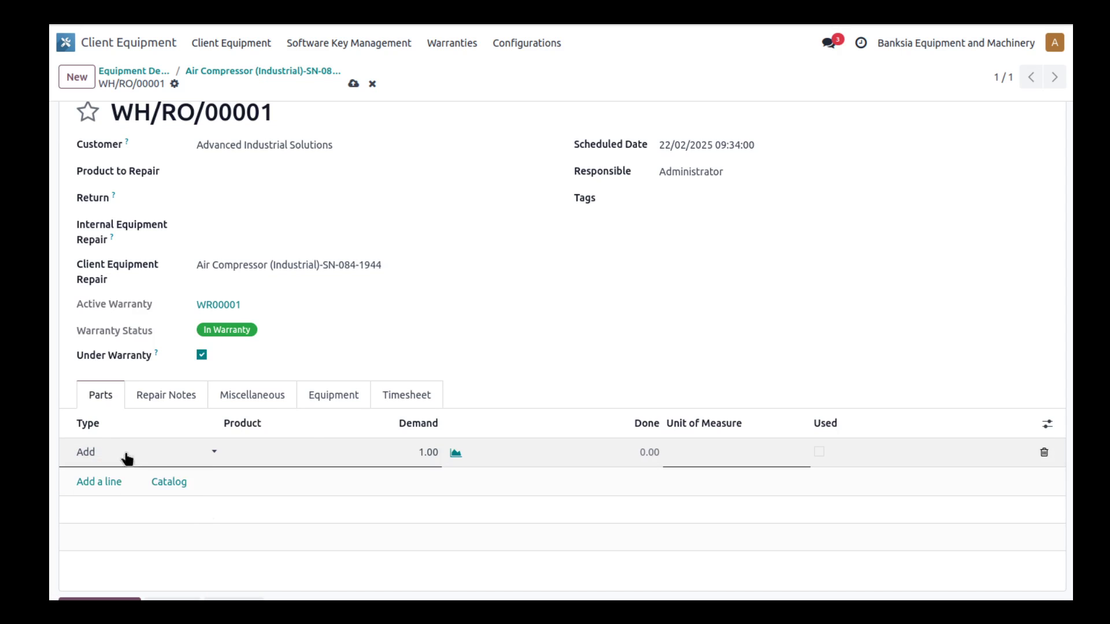
{"action": "left_click", "coordinate": [315, 450]}
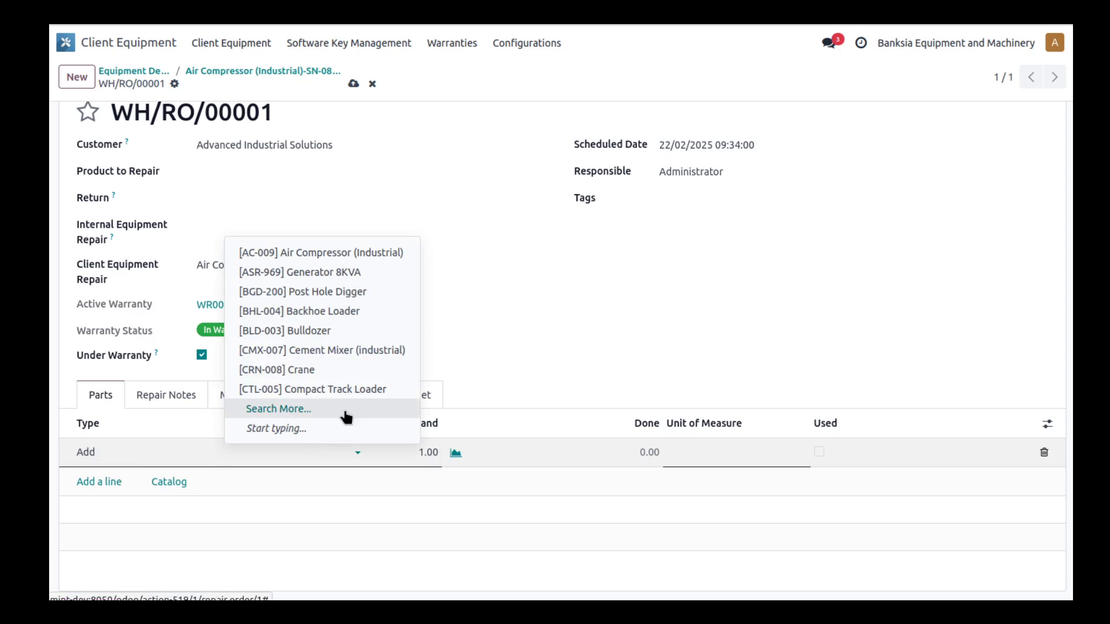
{"action": "left_click", "coordinate": [623, 365]}
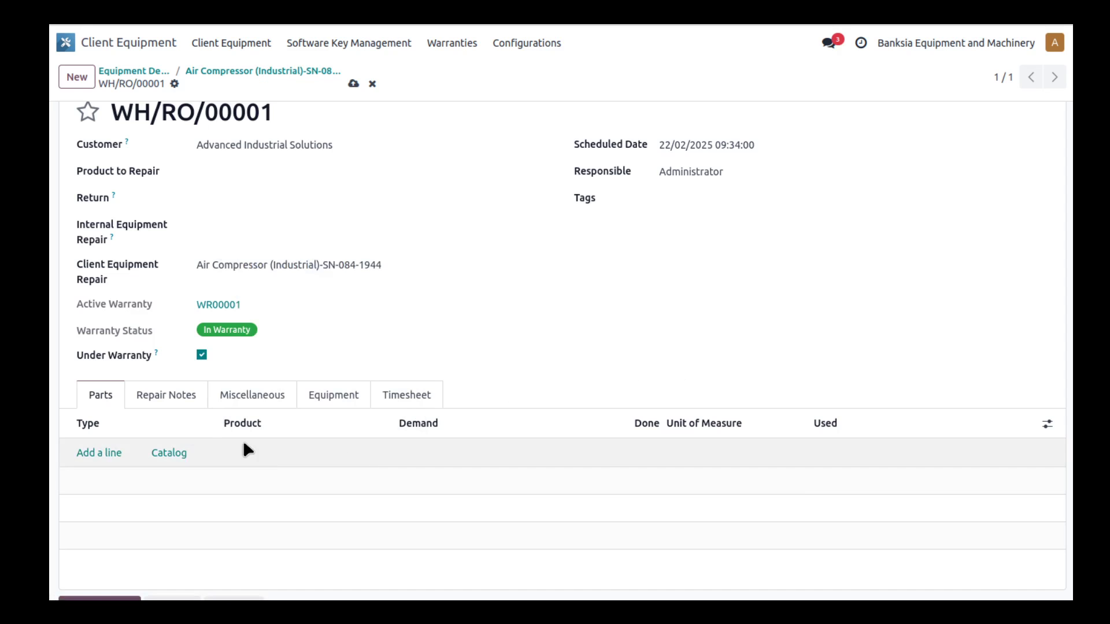
Review the repair order's repair notes, miscellaneous, equipment and timesheet details, ending on its parts list.
{"action": "left_click", "coordinate": [179, 393]}
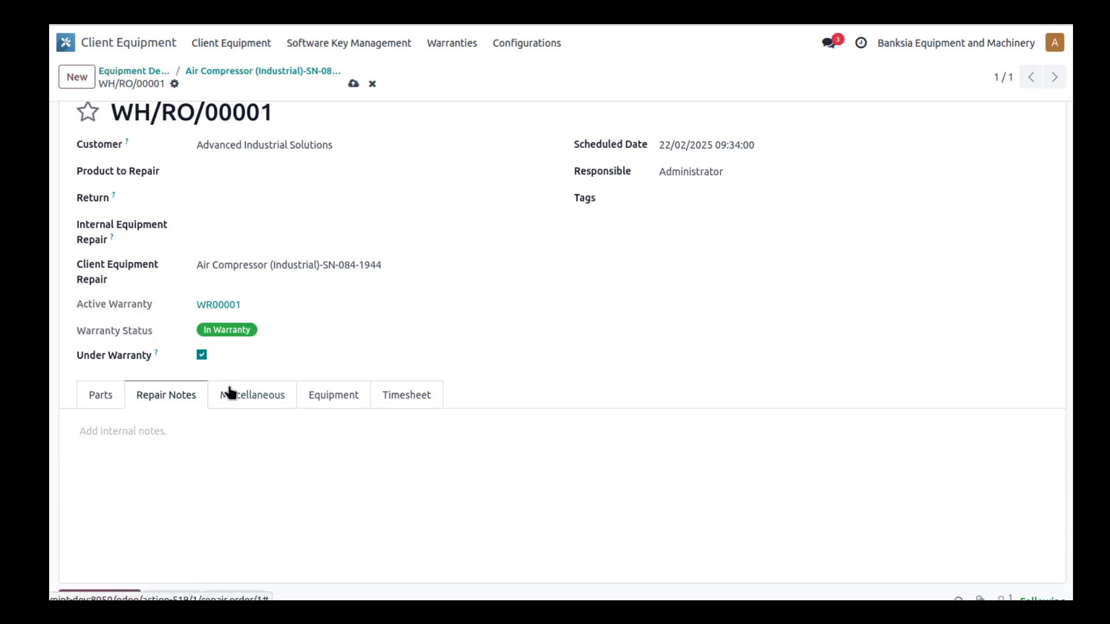
{"action": "left_click", "coordinate": [238, 397]}
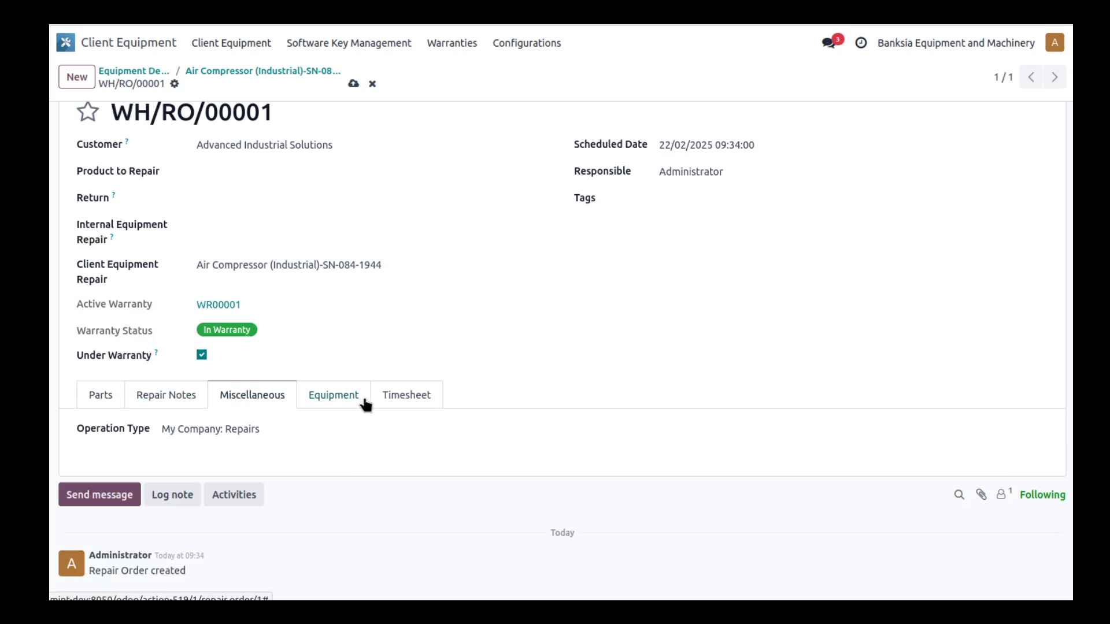
{"action": "left_click", "coordinate": [349, 403]}
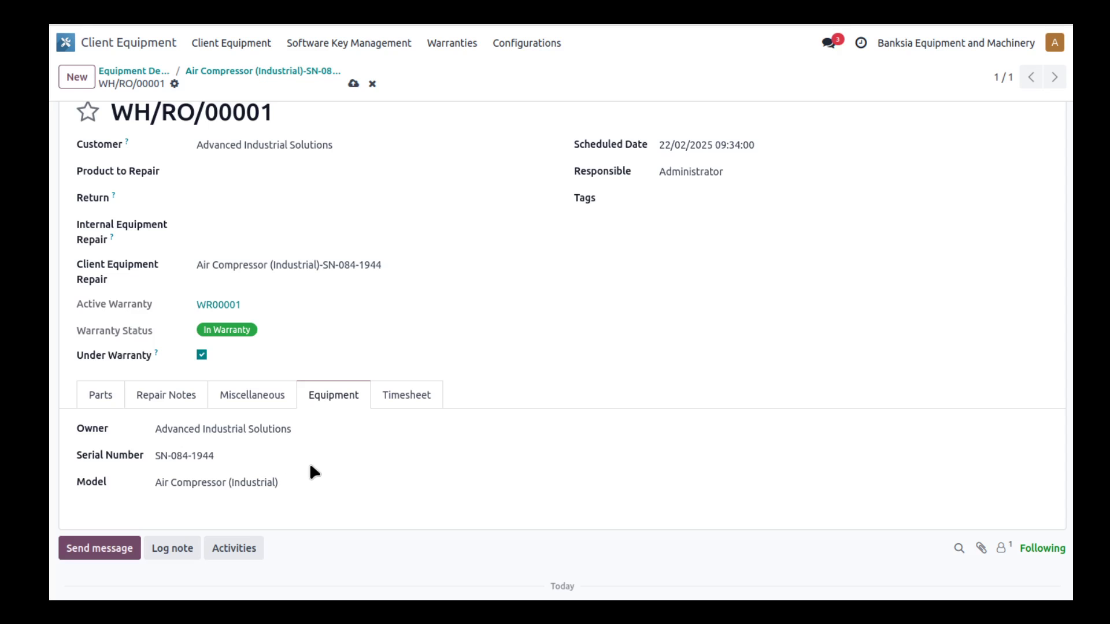
{"action": "left_click", "coordinate": [415, 397]}
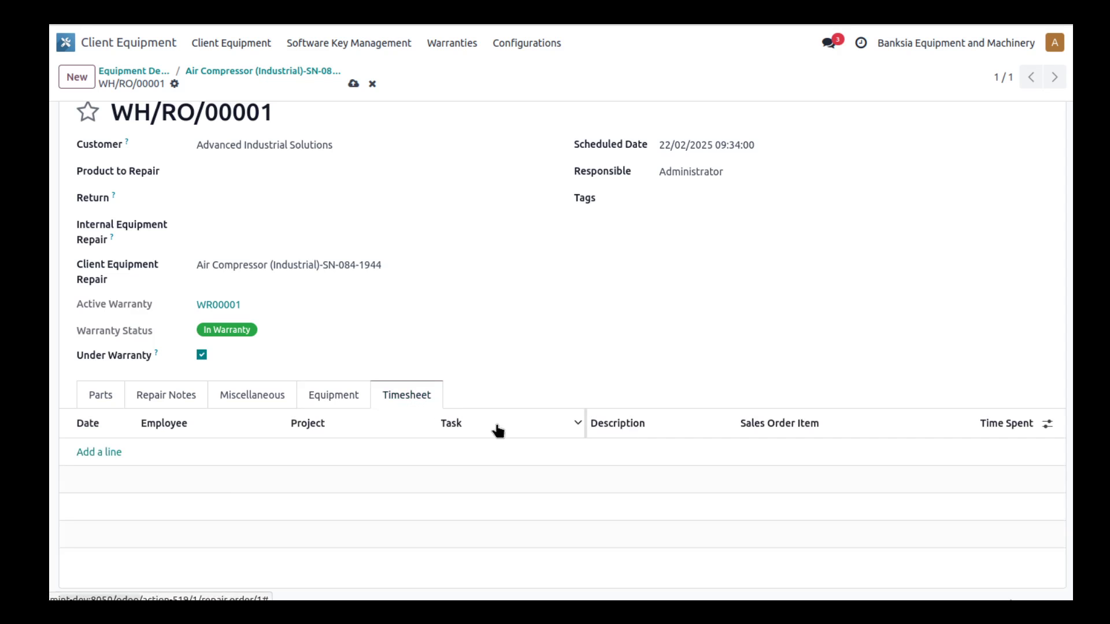
{"action": "left_click", "coordinate": [341, 404]}
{"action": "left_click", "coordinate": [252, 399]}
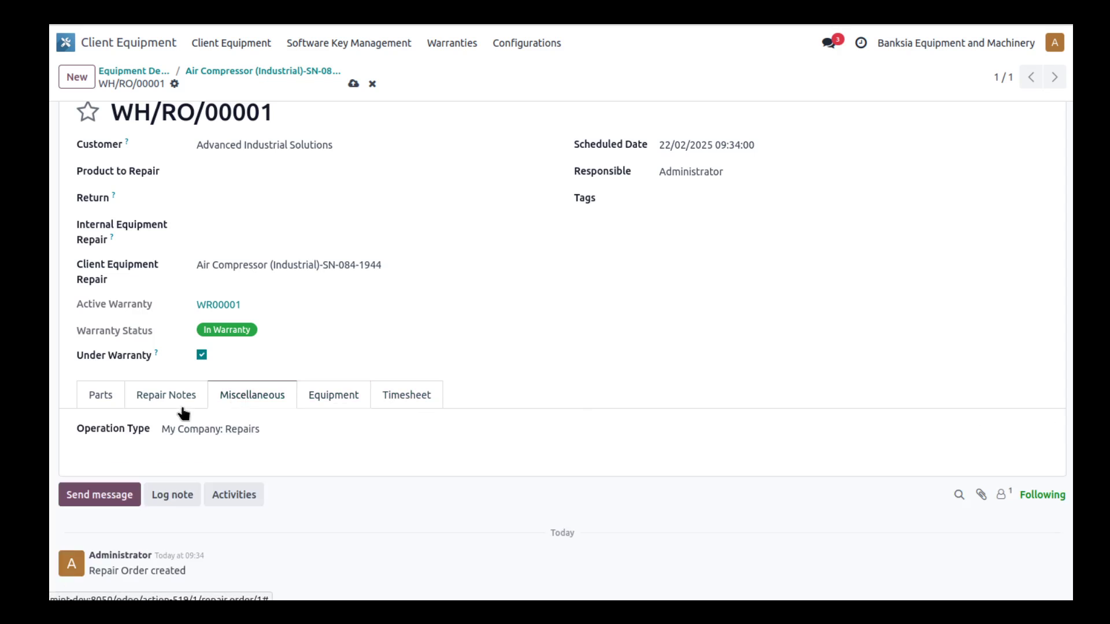
{"action": "left_click", "coordinate": [167, 399]}
{"action": "left_click", "coordinate": [96, 399]}
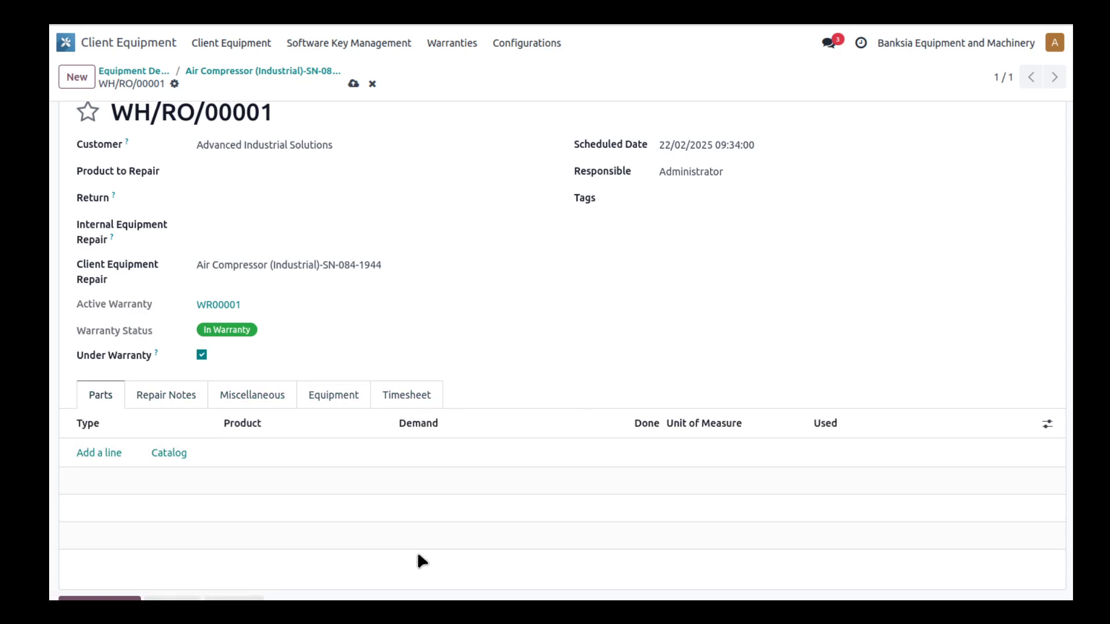
Examine the repair order's Product to Repair, Internal Equipment Repair and Client Equipment Repair fields, highlighting each label.
{"action": "scroll", "coordinate": [418, 556], "scroll_direction": "up", "scroll_amount": 2}
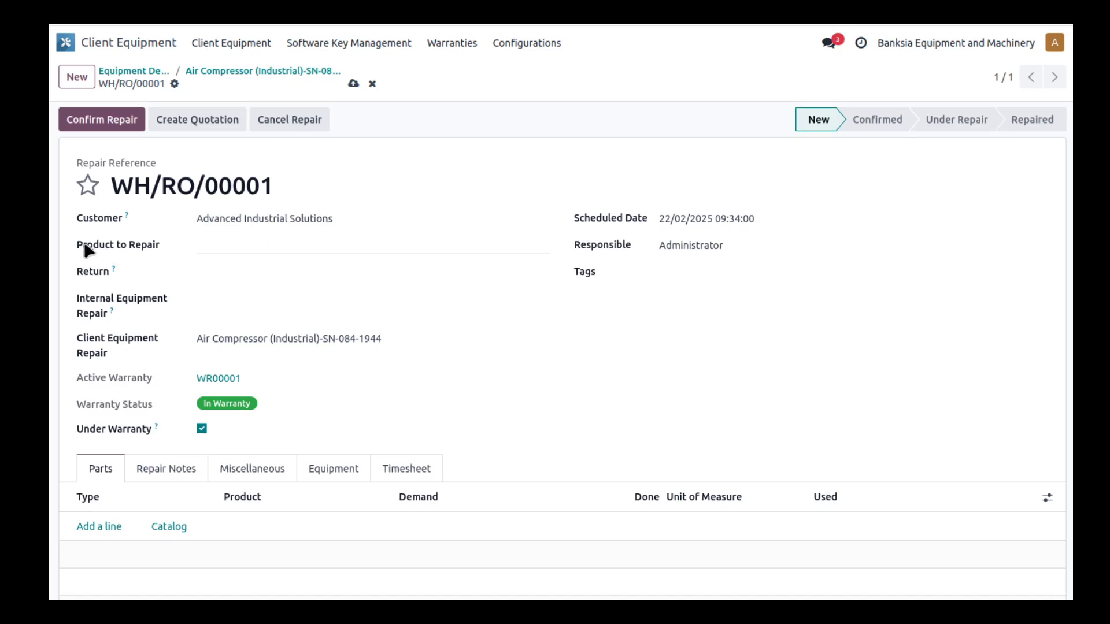
{"action": "left_click_drag", "start_coordinate": [75, 247], "coordinate": [164, 250]}
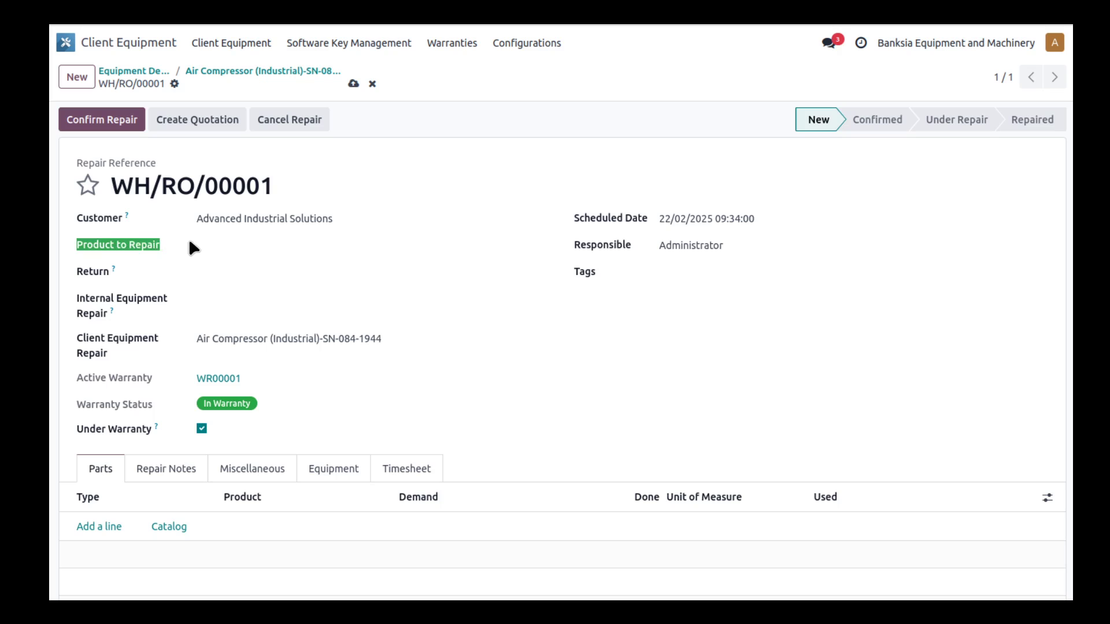
{"action": "left_click", "coordinate": [75, 296]}
{"action": "left_click_drag", "start_coordinate": [76, 296], "coordinate": [150, 317]}
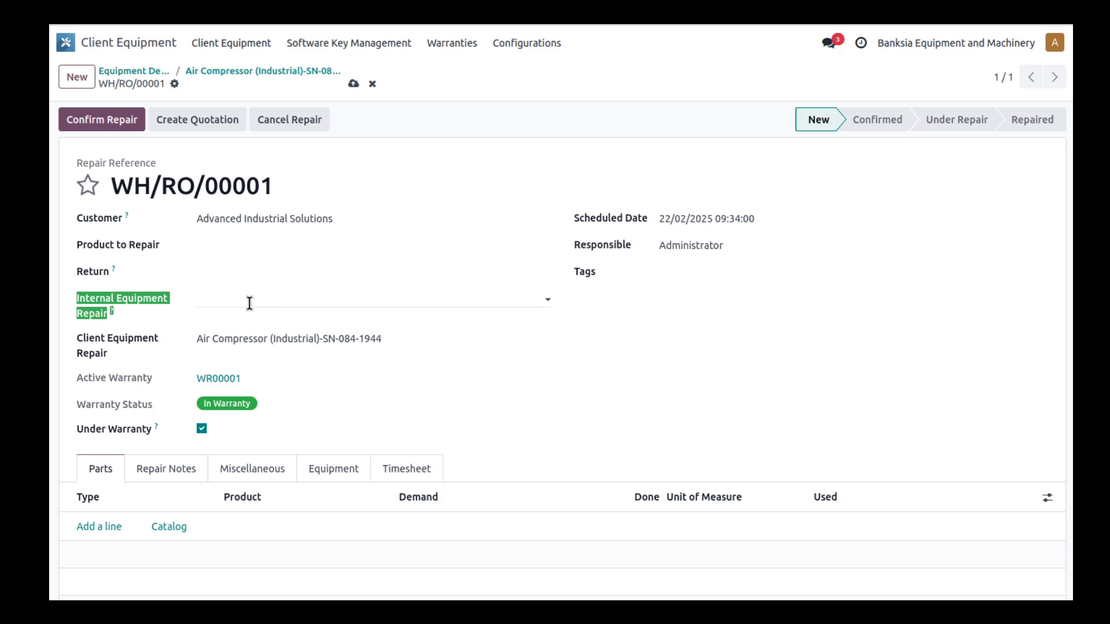
{"action": "left_click", "coordinate": [101, 348]}
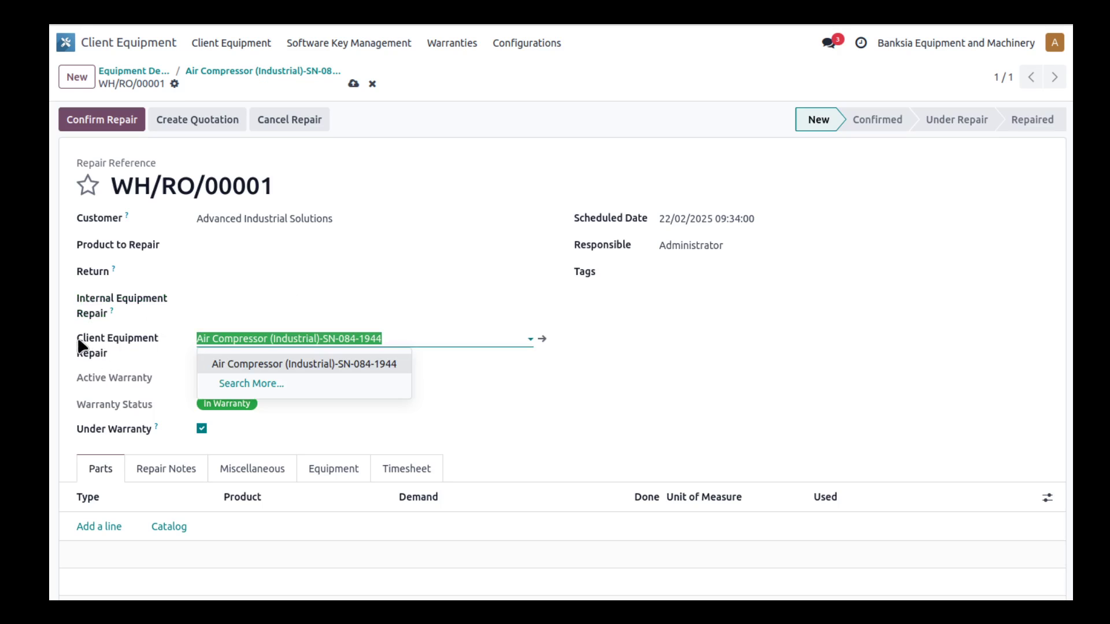
{"action": "left_click_drag", "start_coordinate": [76, 336], "coordinate": [136, 351]}
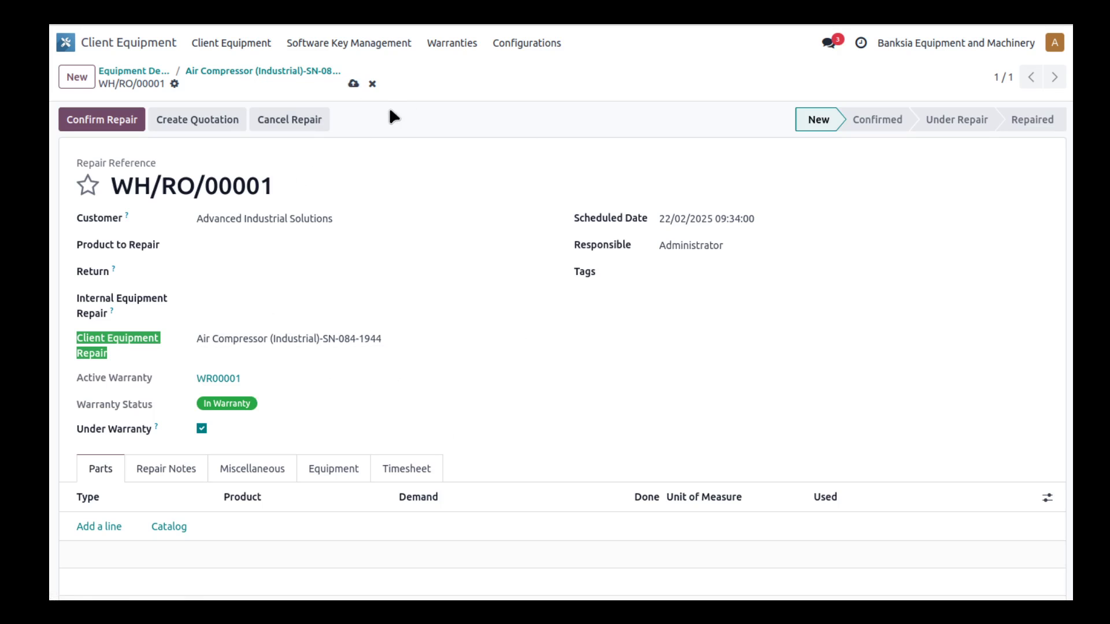
View the workshop repair order linked to the air compressor's equipment record, and return to that record.
{"action": "left_click", "coordinate": [244, 72]}
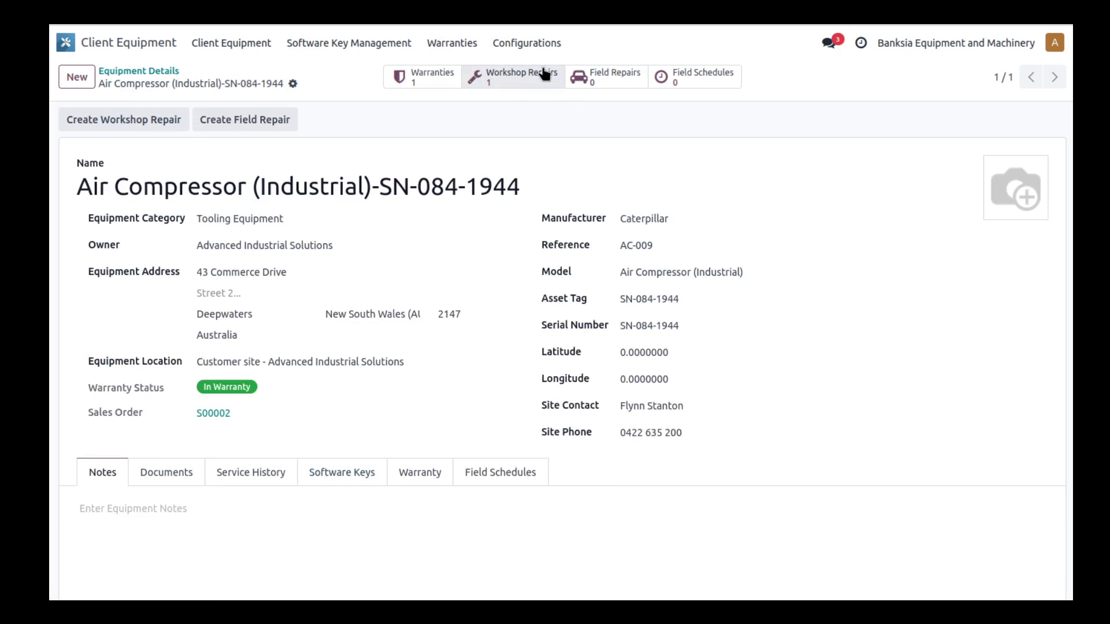
{"action": "left_click", "coordinate": [518, 84]}
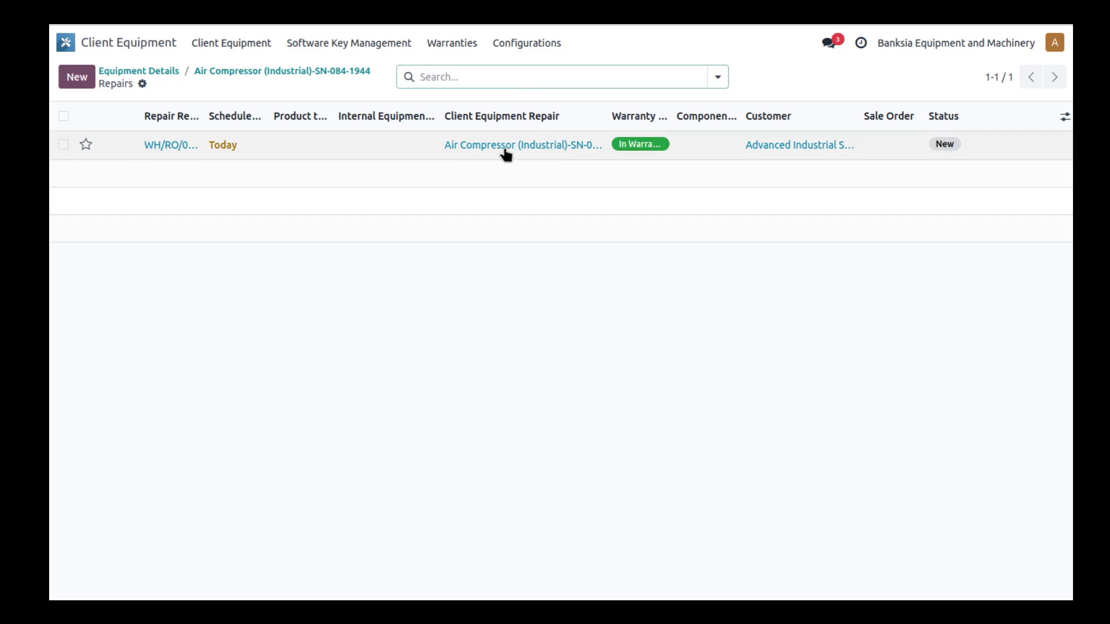
{"action": "left_click", "coordinate": [519, 155]}
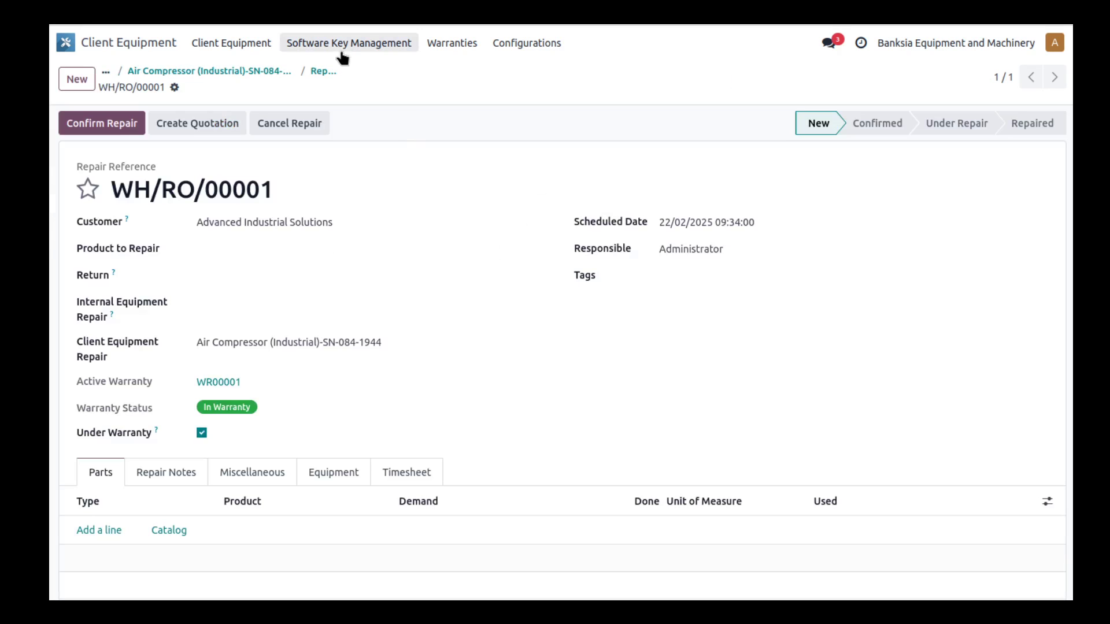
{"action": "left_click", "coordinate": [245, 72]}
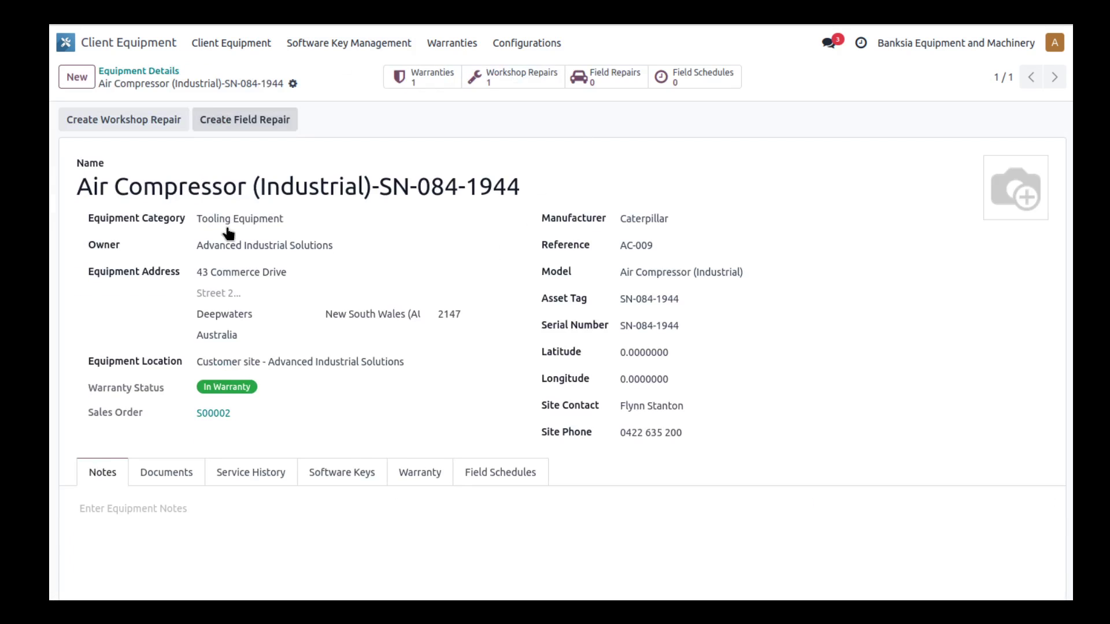